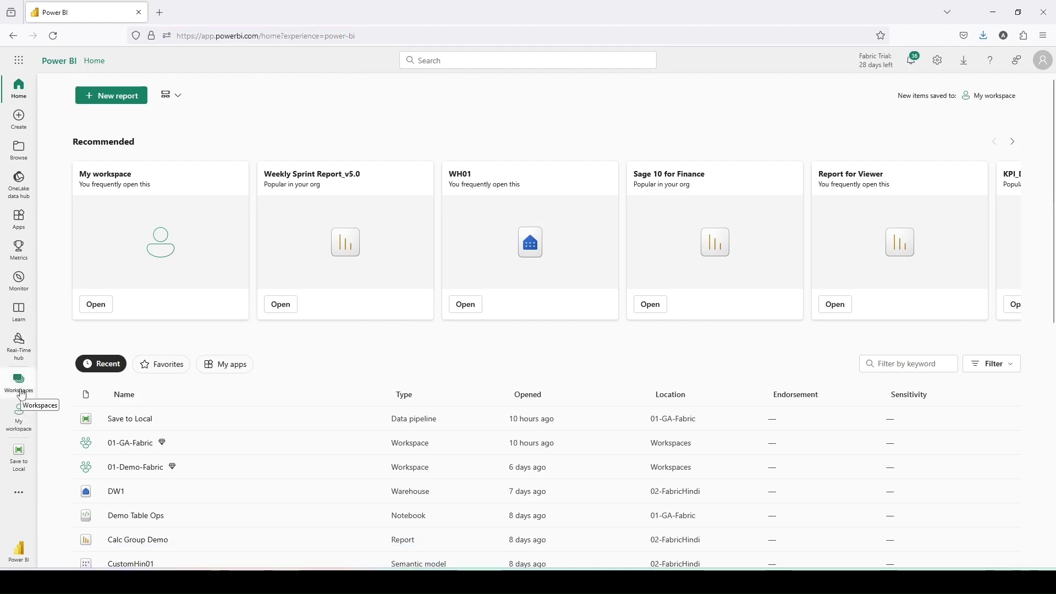
Open the 01-GA-Fabric workspace from the Workspaces list in the left navigation.
left_click(19, 389)
scroll(109, 397, "down", 5)
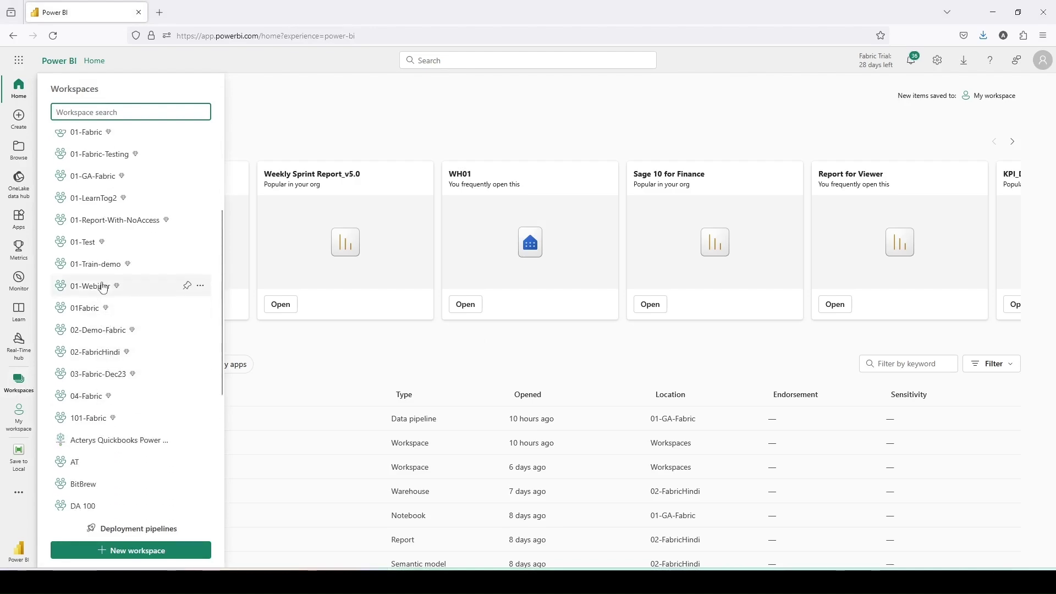
left_click(99, 176)
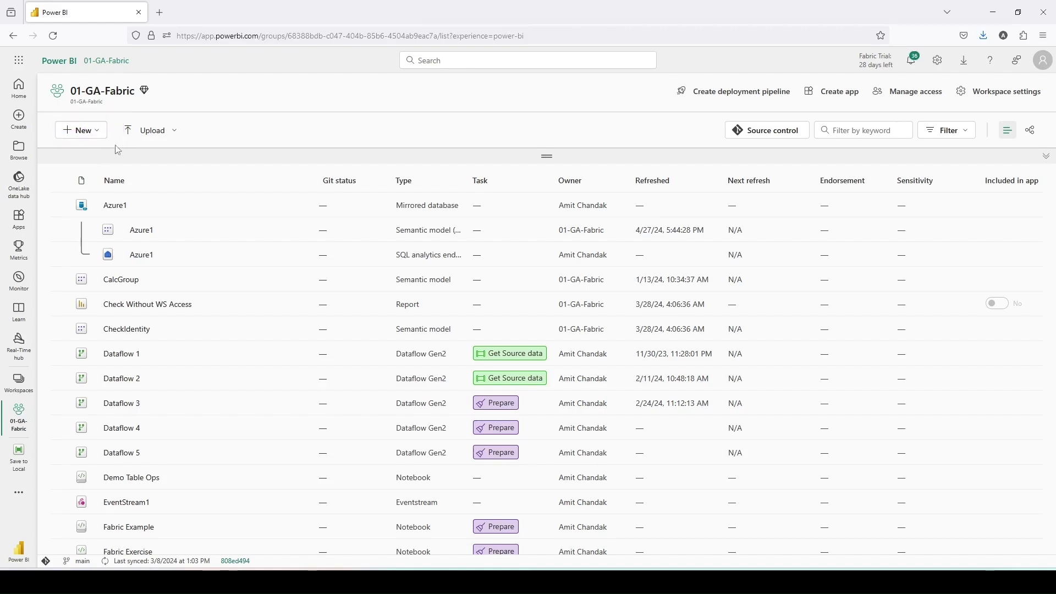
Create a Data pipeline item named 'Load to Local 1' in 01-GA-Fabric.
left_click(99, 133)
left_click(96, 323)
scroll(220, 333, "down", 5)
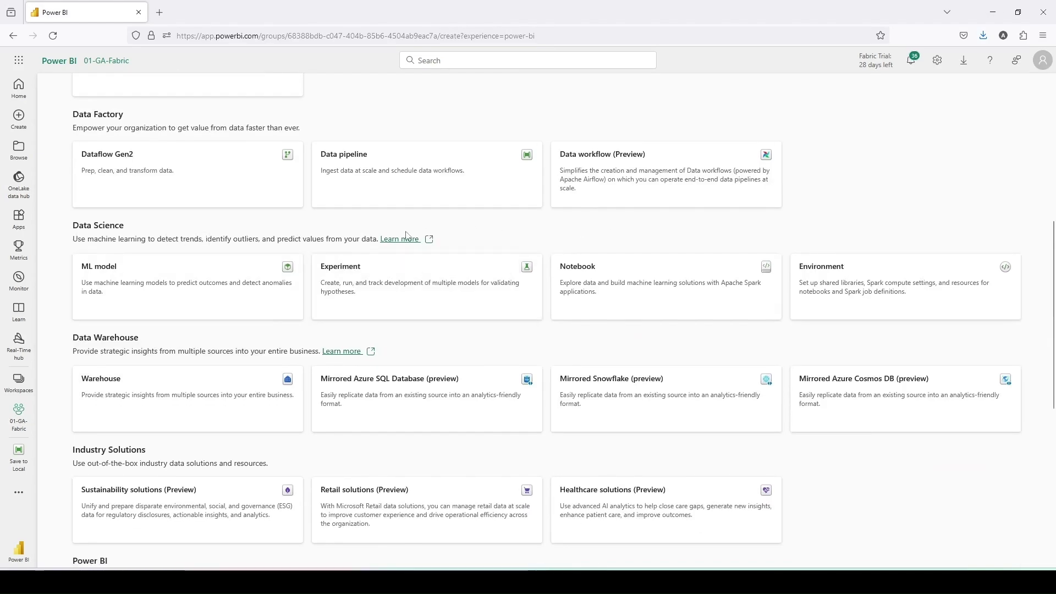
left_click(421, 198)
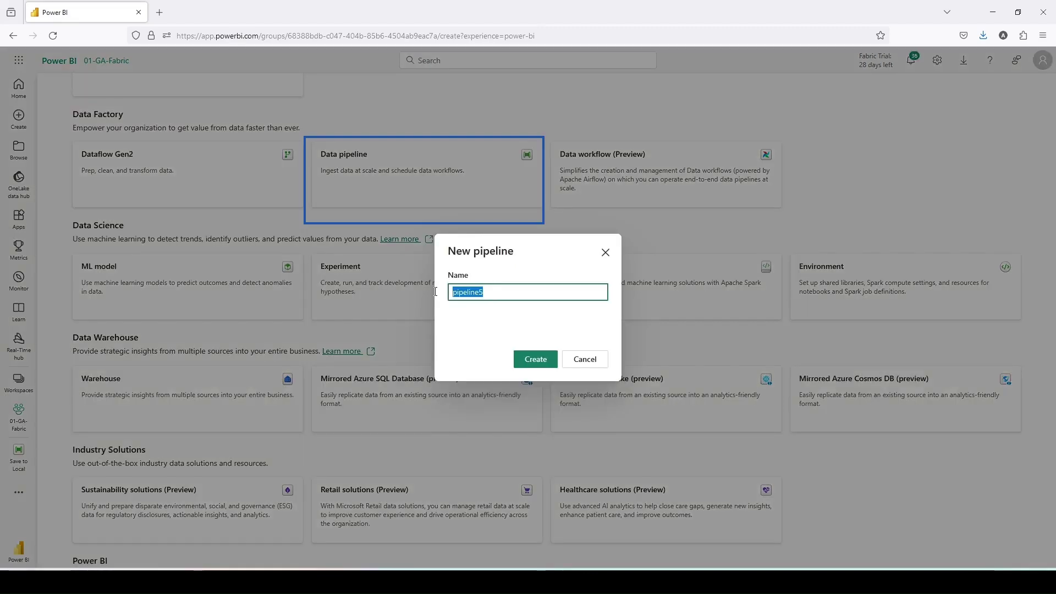
type("Load to Local 1")
left_click(531, 356)
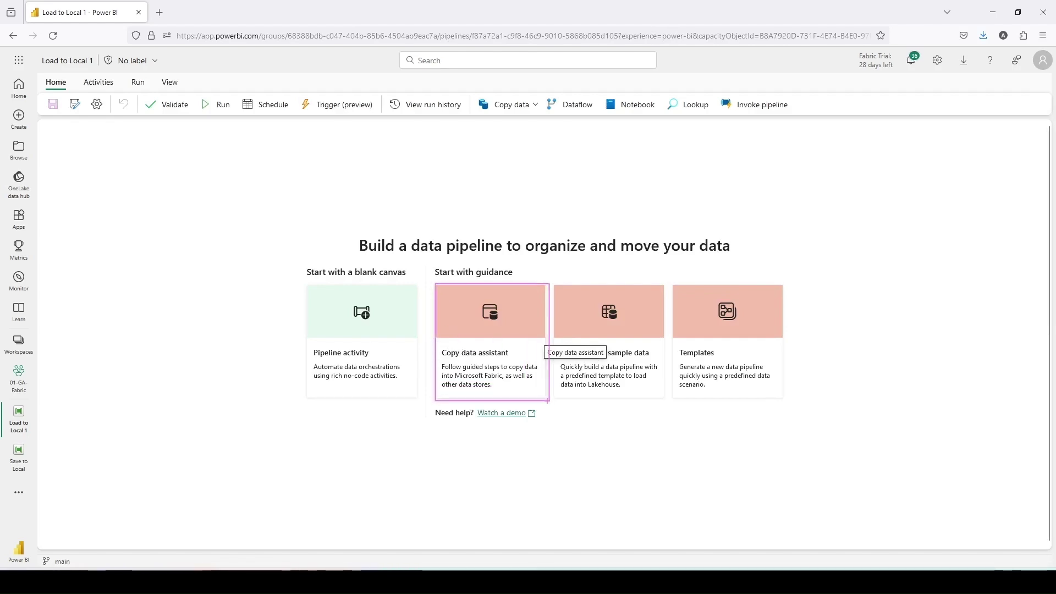
Use the Copy data assistant with Lake02 Files as source and preview sales_online.csv.
left_click(446, 302)
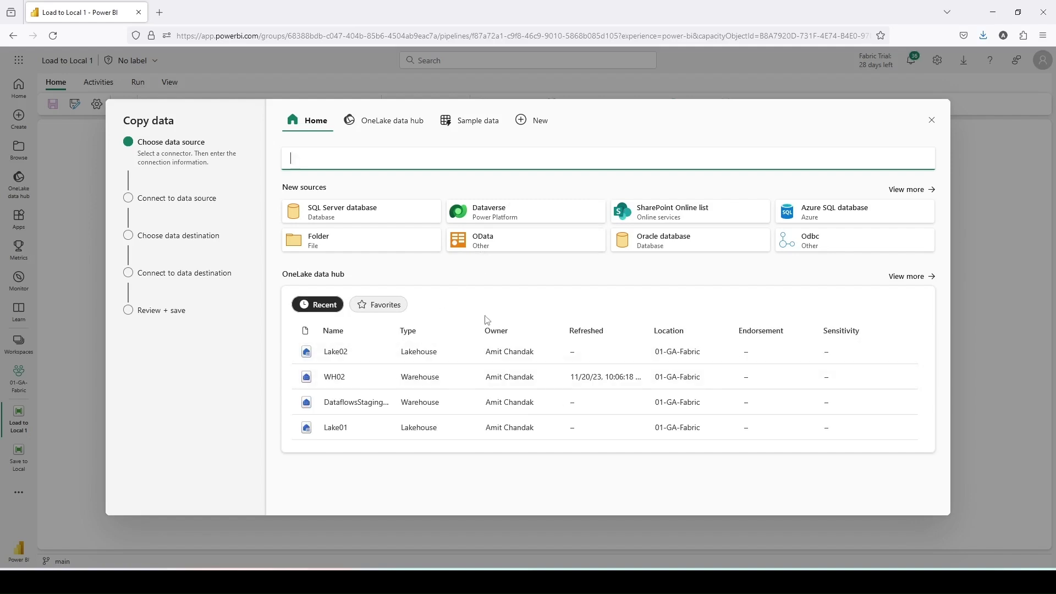
left_click(348, 354)
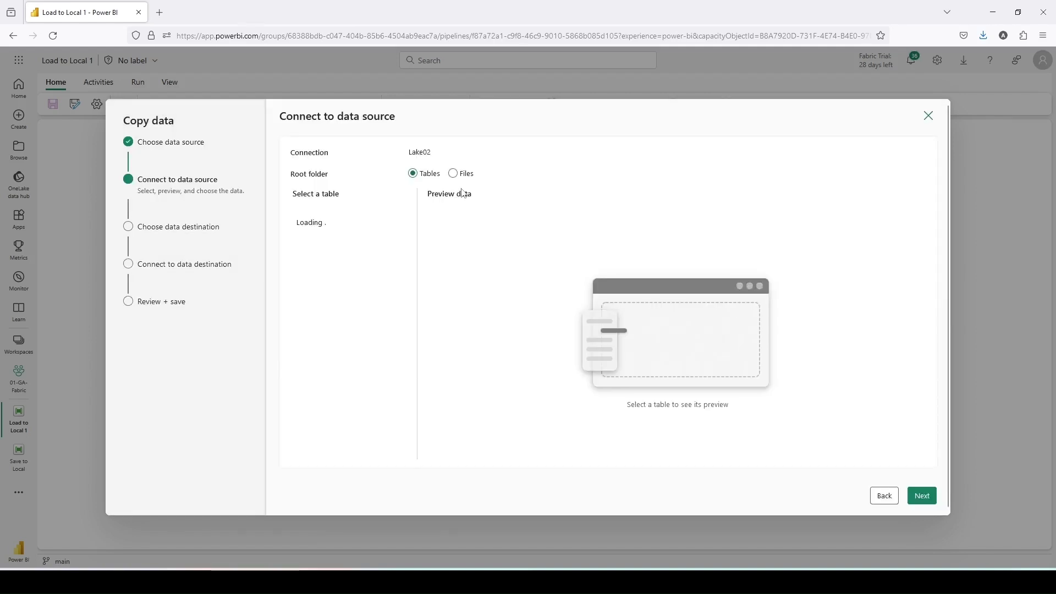
left_click(461, 175)
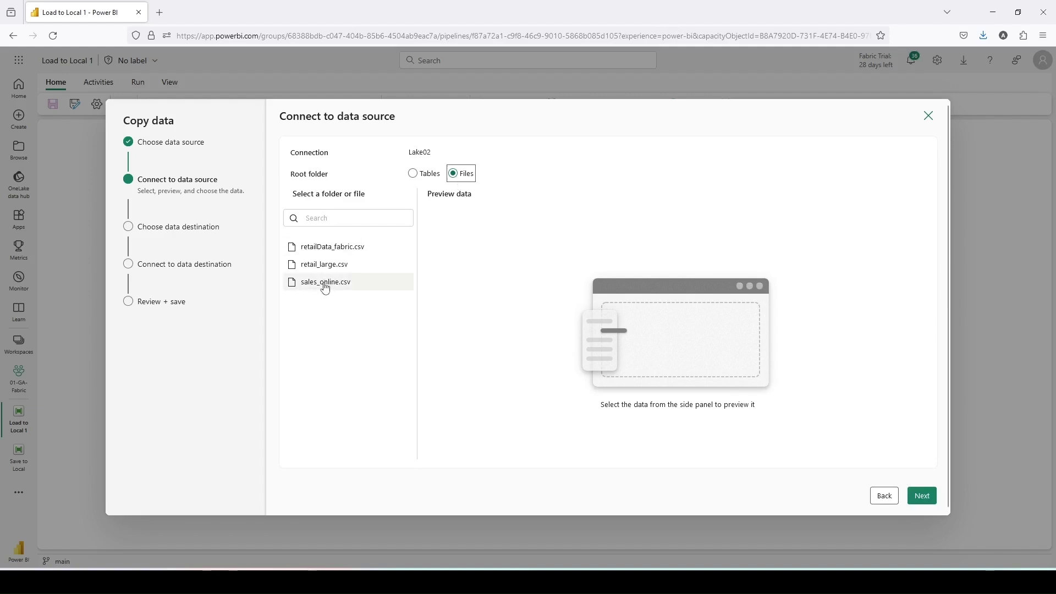
left_click(326, 284)
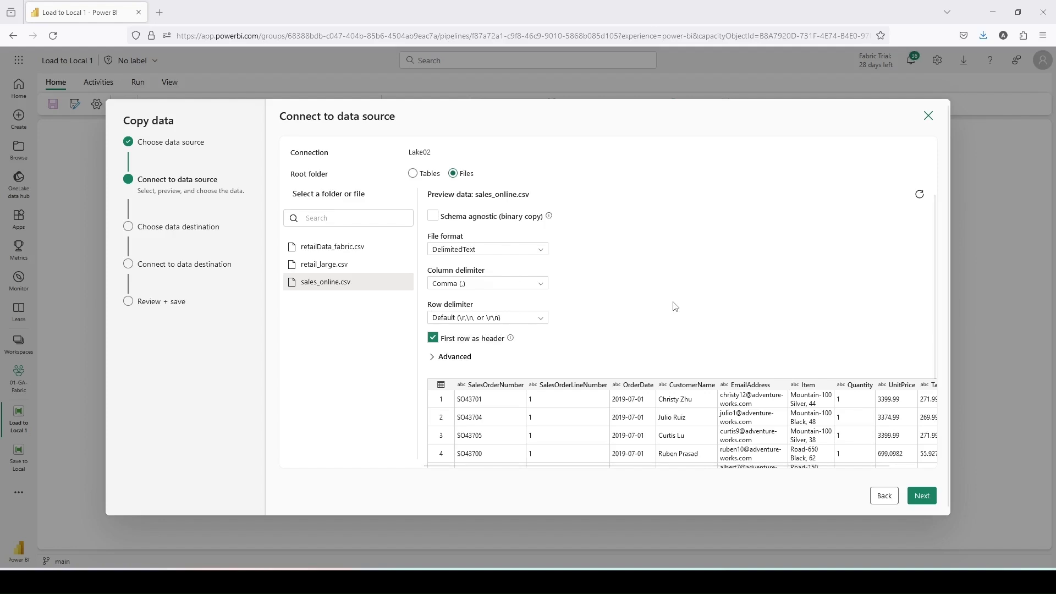
scroll(675, 306, "down", 2)
Choose Folder as the destination type and paste the local folder path.
left_click(924, 496)
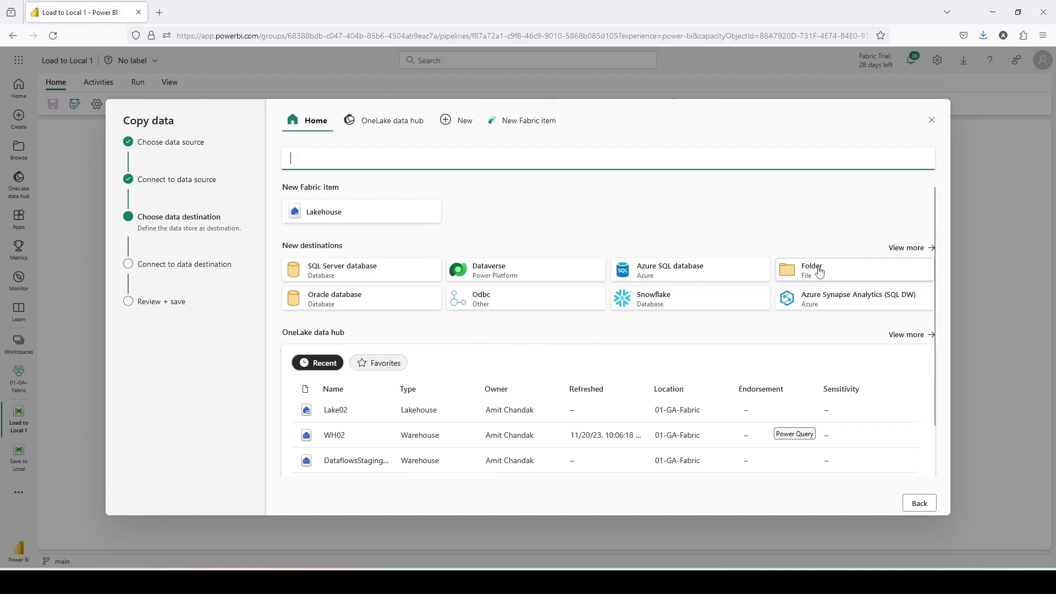
left_click(909, 249)
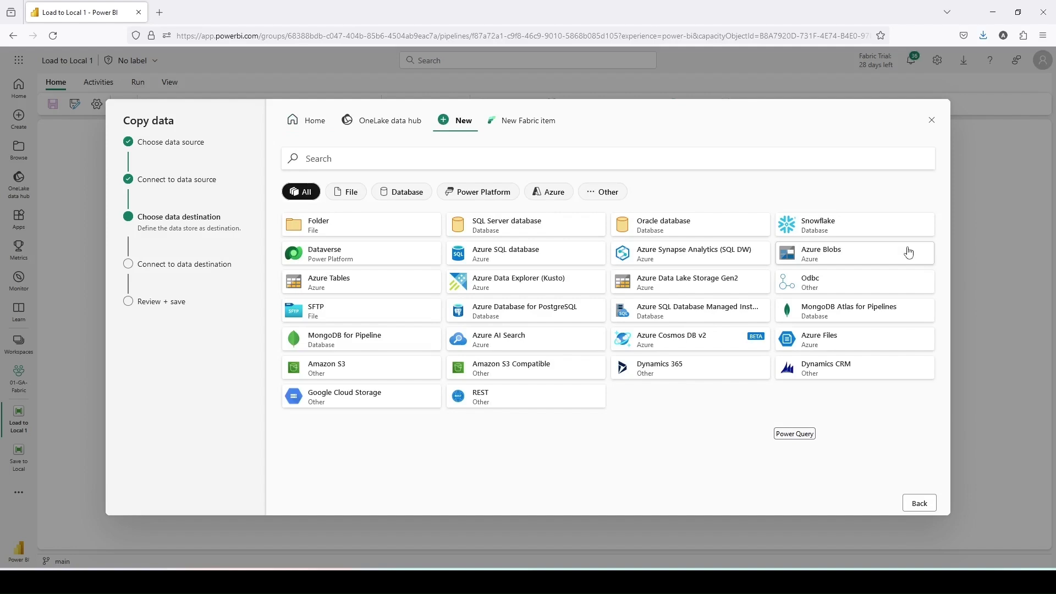
left_click(410, 237)
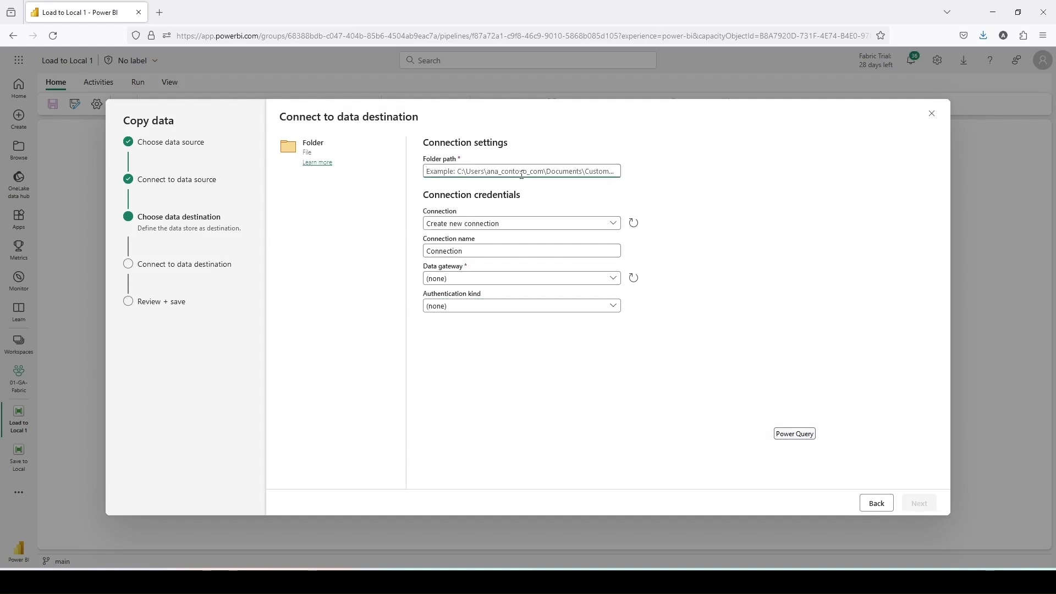
key("ctrl+v")
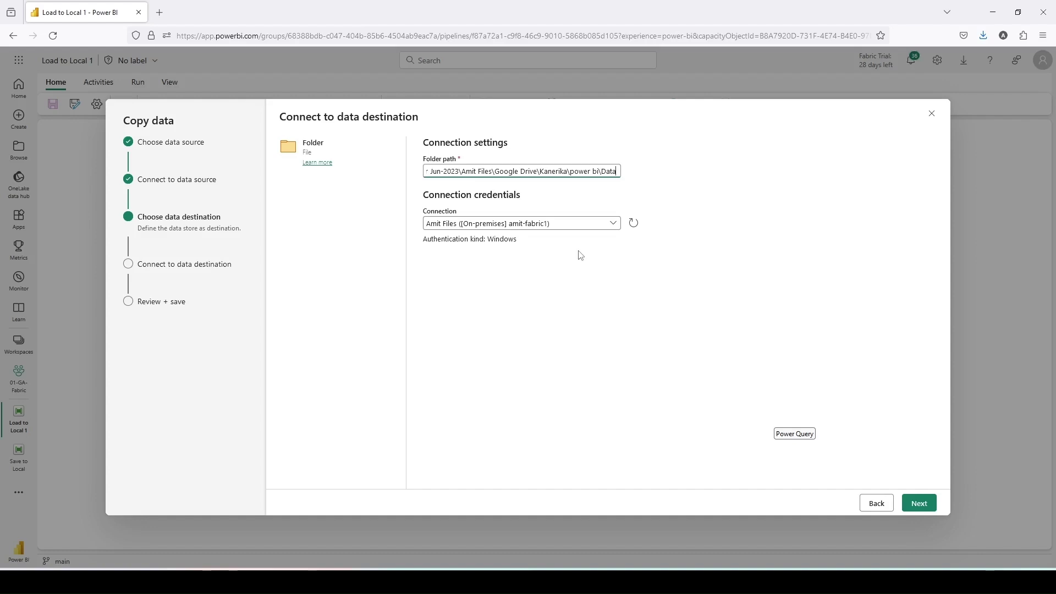
Connect through the existing on-premises gateway folder connection and continue.
left_click(538, 250)
left_click(602, 225)
left_click(544, 252)
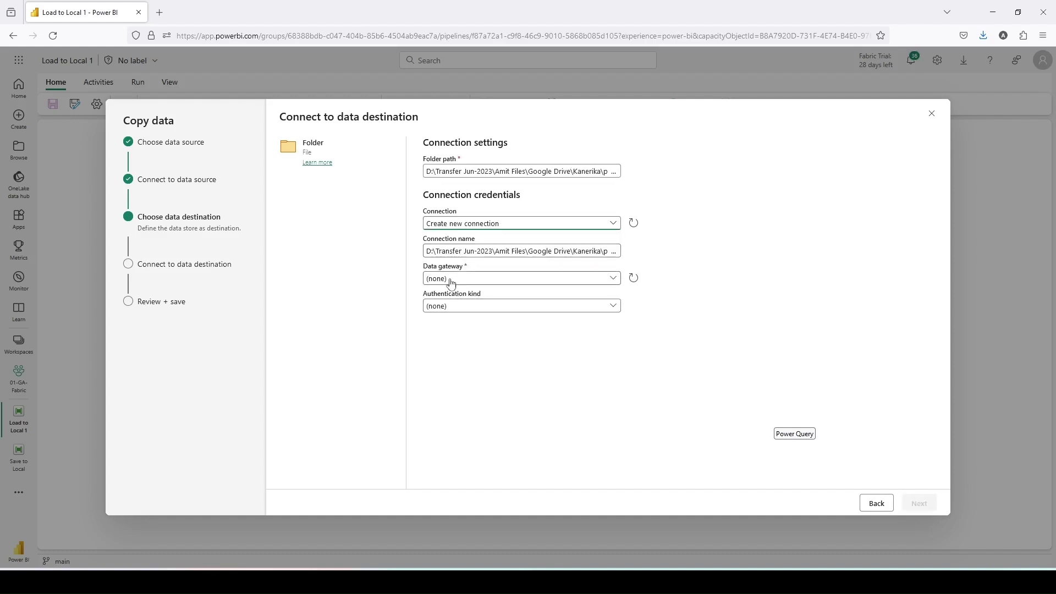
left_click(452, 307)
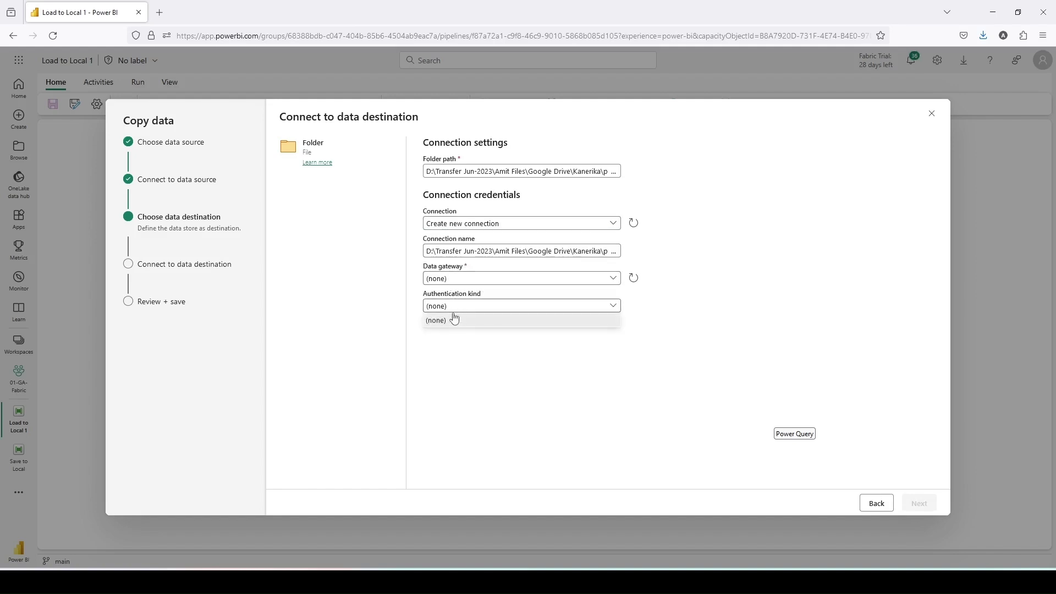
left_click(482, 281)
left_click(483, 375)
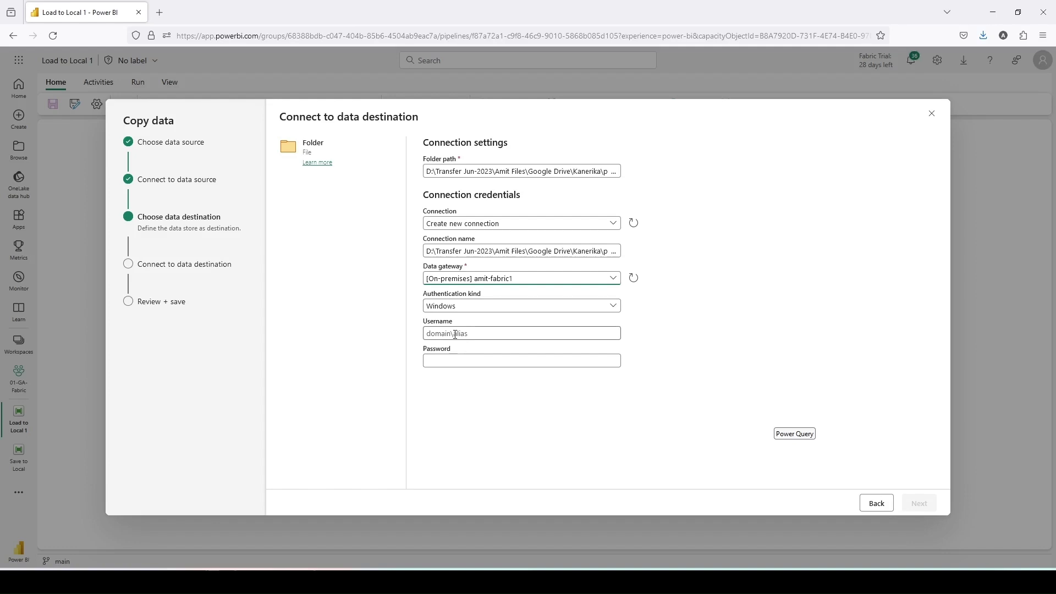
left_click(608, 223)
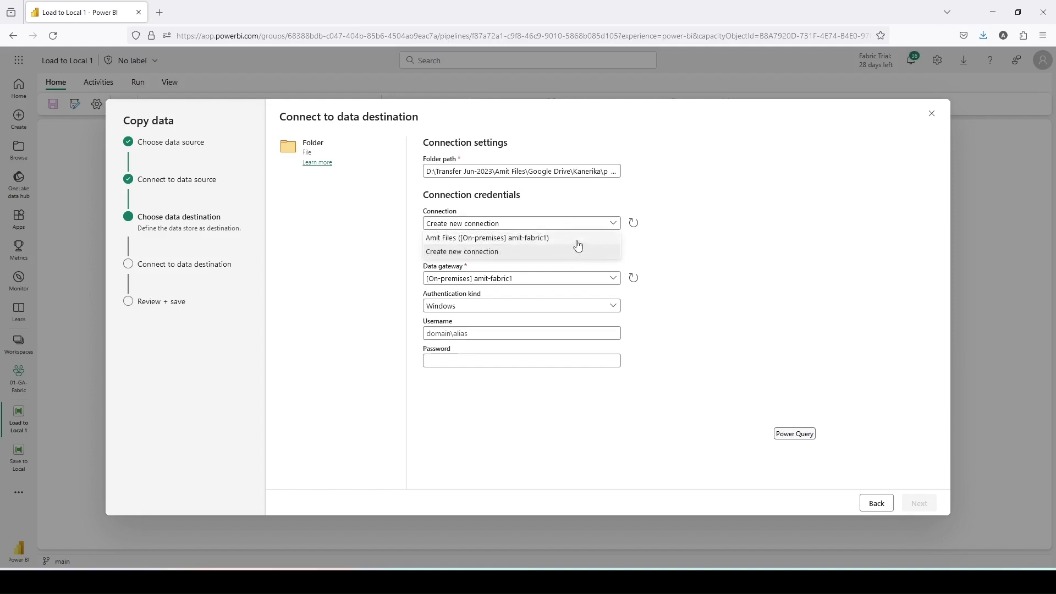
left_click(578, 240)
left_click(920, 502)
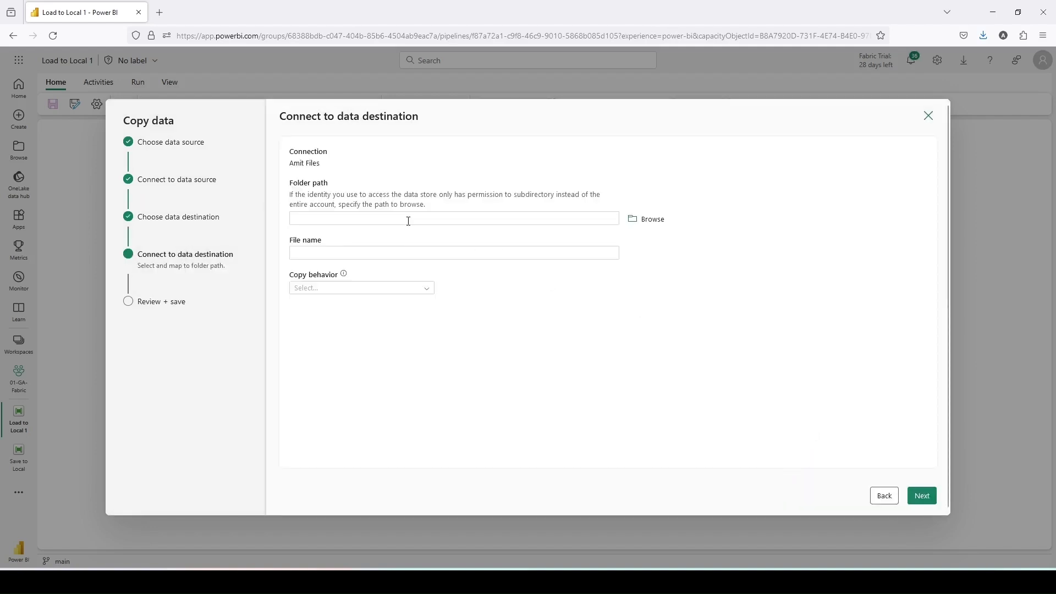
Set the folder path to Google Drive/Kanerika/power bi/Data and file name copiedfromlakefile.csv.
left_click(408, 219)
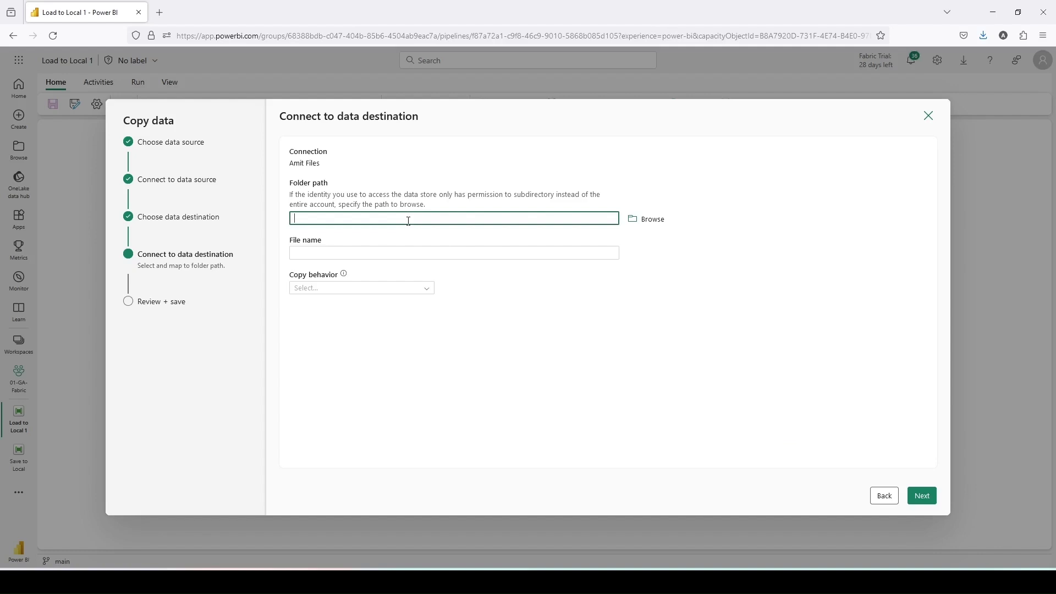
left_click(643, 221)
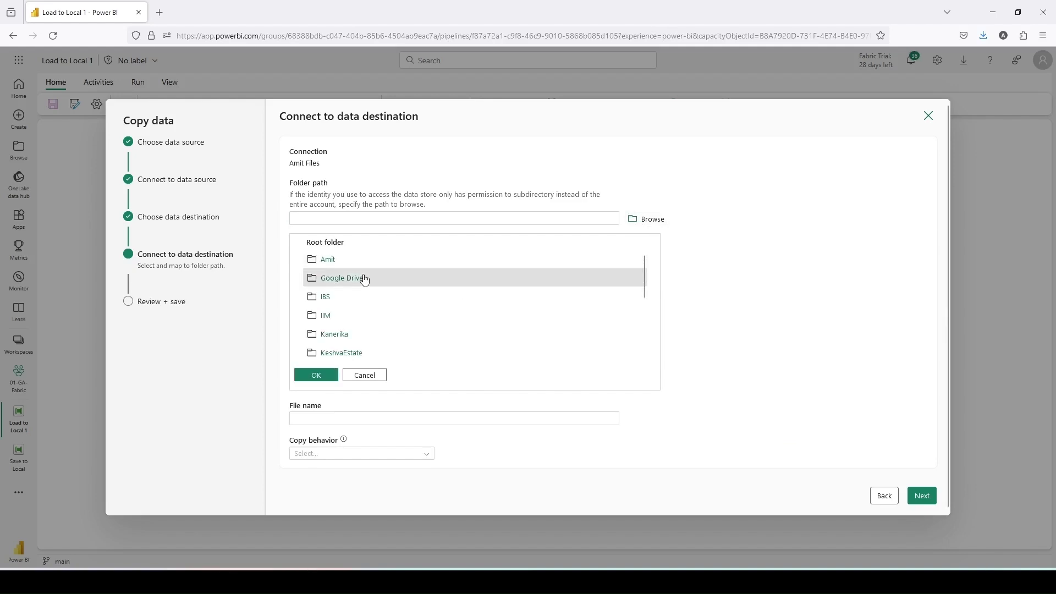
left_click(332, 280)
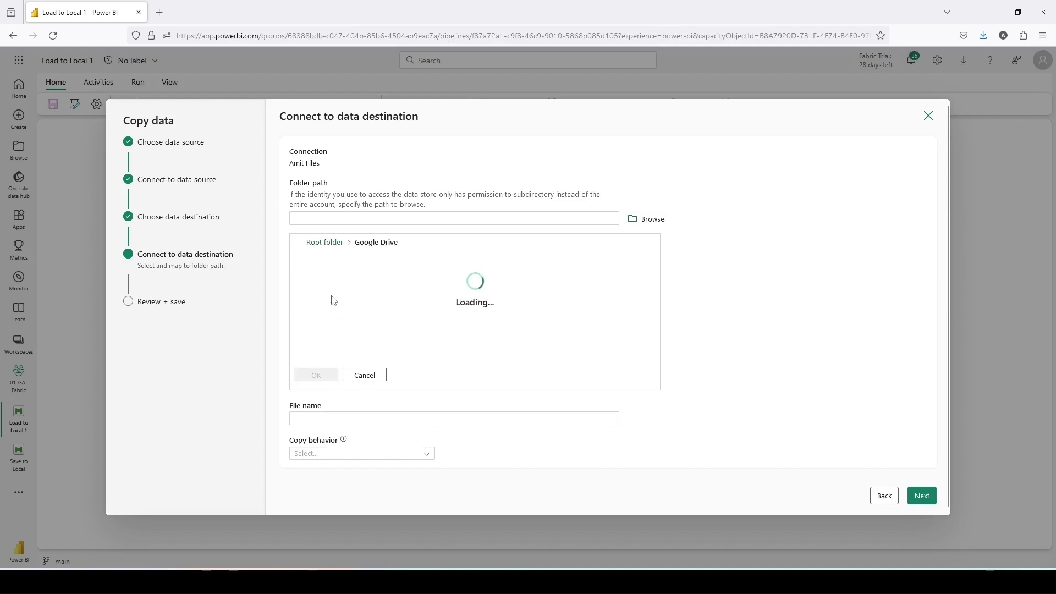
left_click(341, 282)
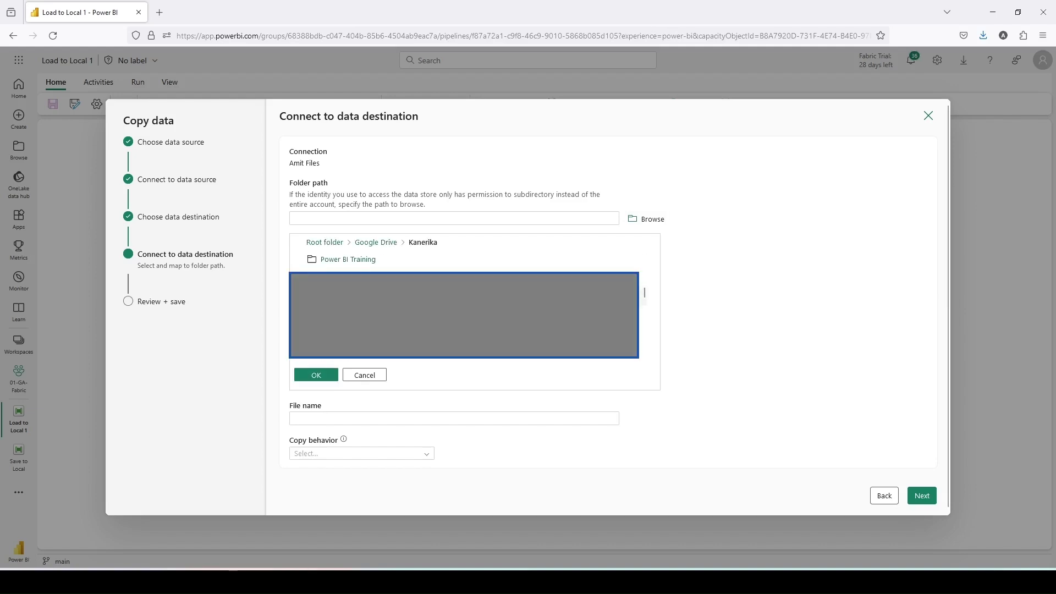
left_click(342, 297)
left_click(341, 281)
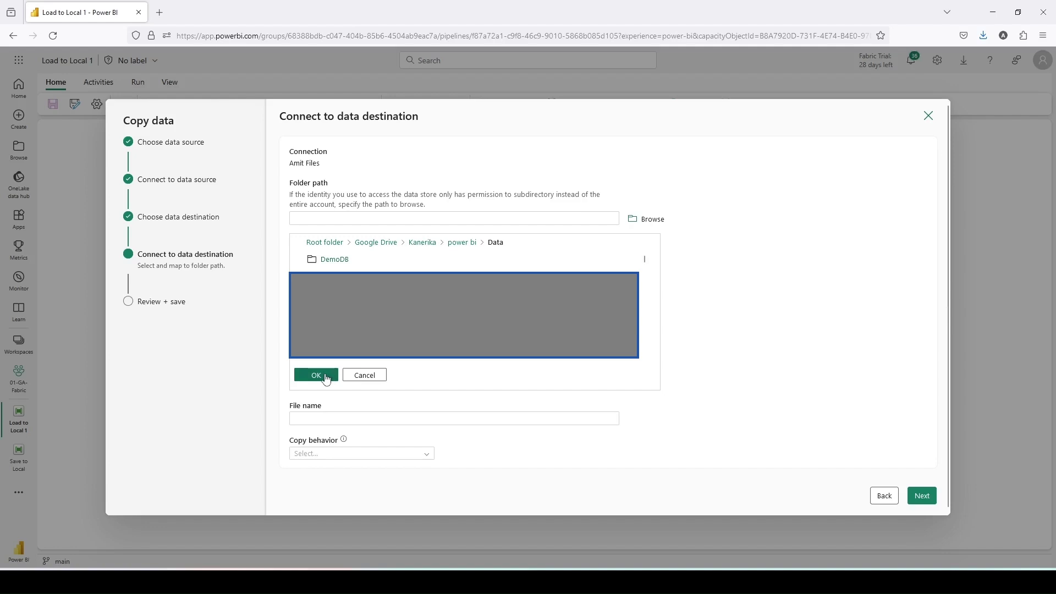
left_click(326, 379)
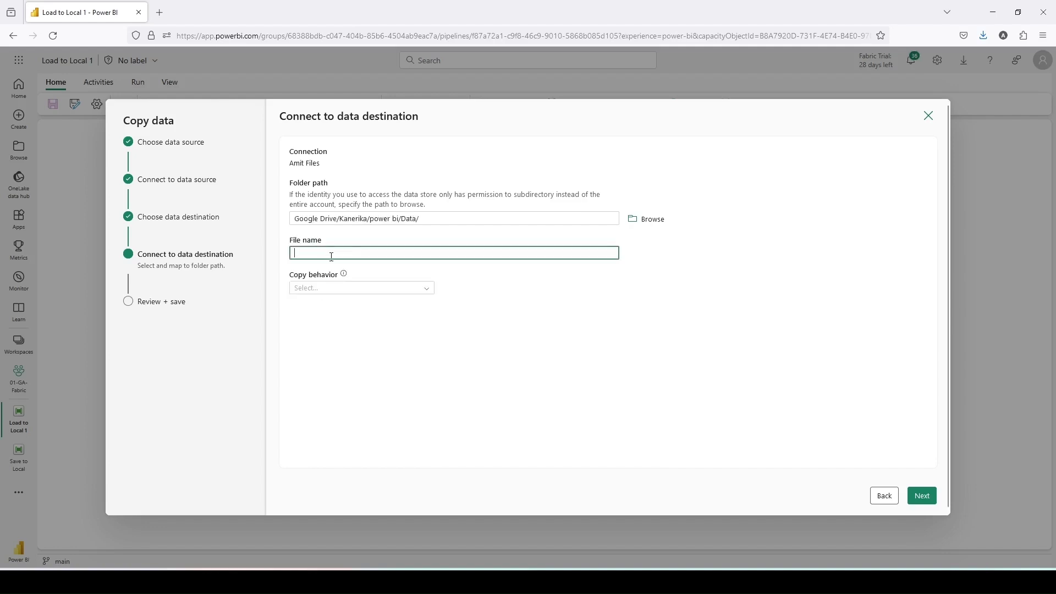
left_click(332, 255)
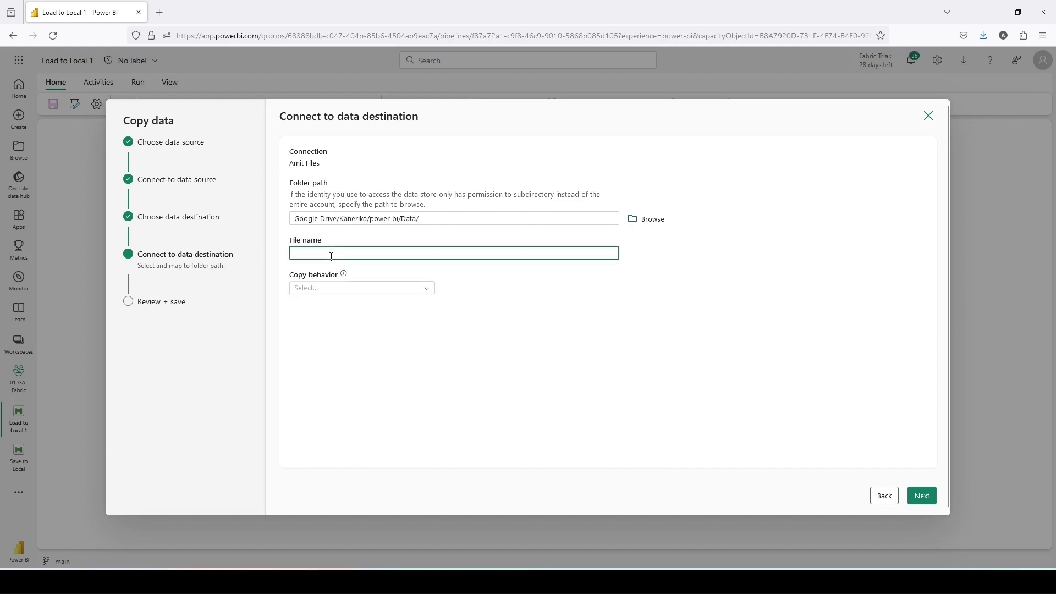
type("copiedfromlakefile.csv")
Keep DelimitedText format, turn off immediate data transfer, and save the copy as an activity.
left_click(922, 498)
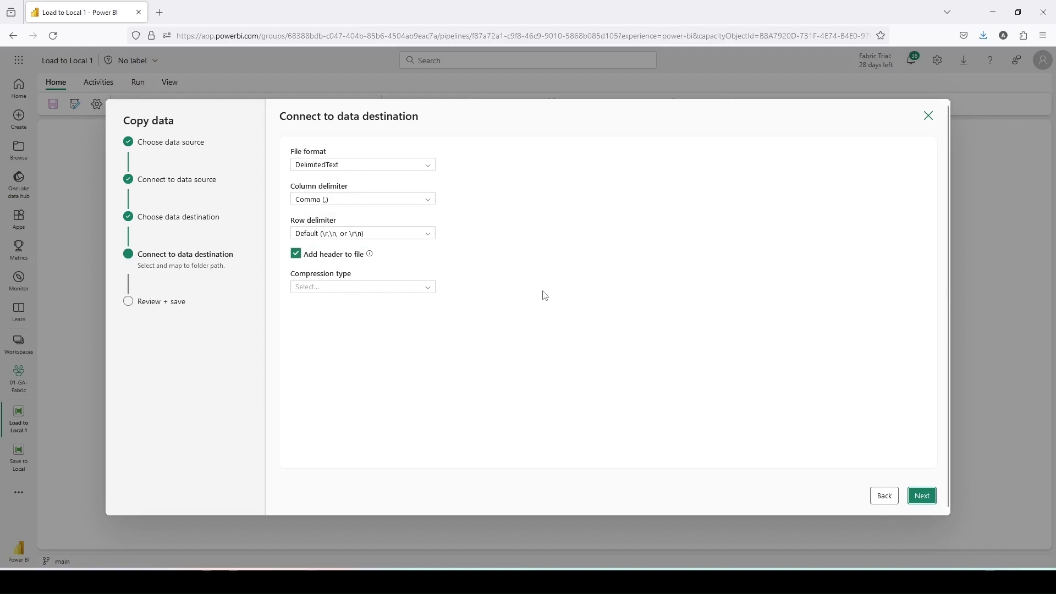
left_click(424, 170)
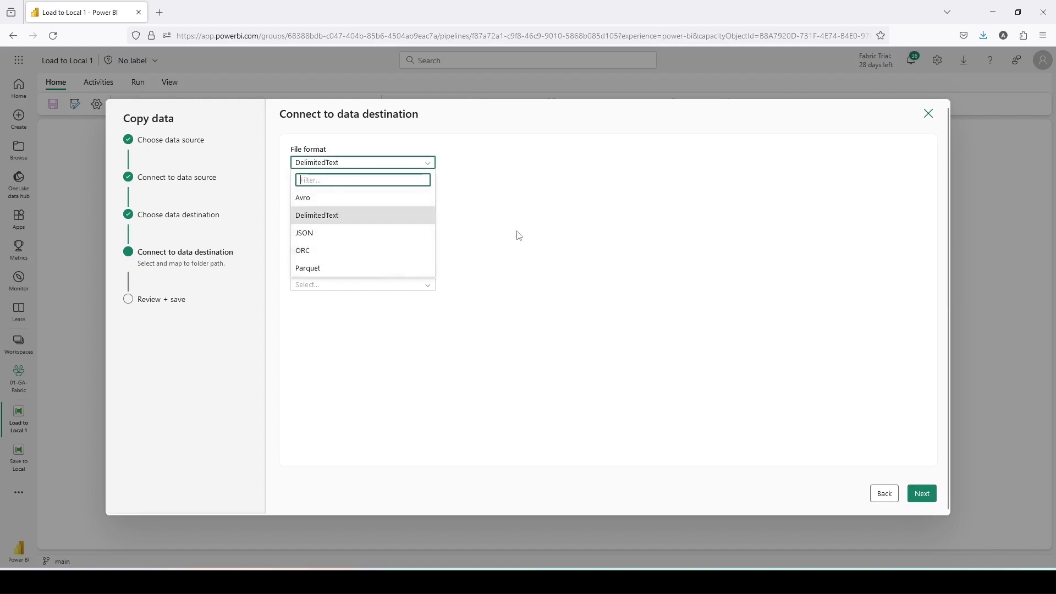
left_click(923, 494)
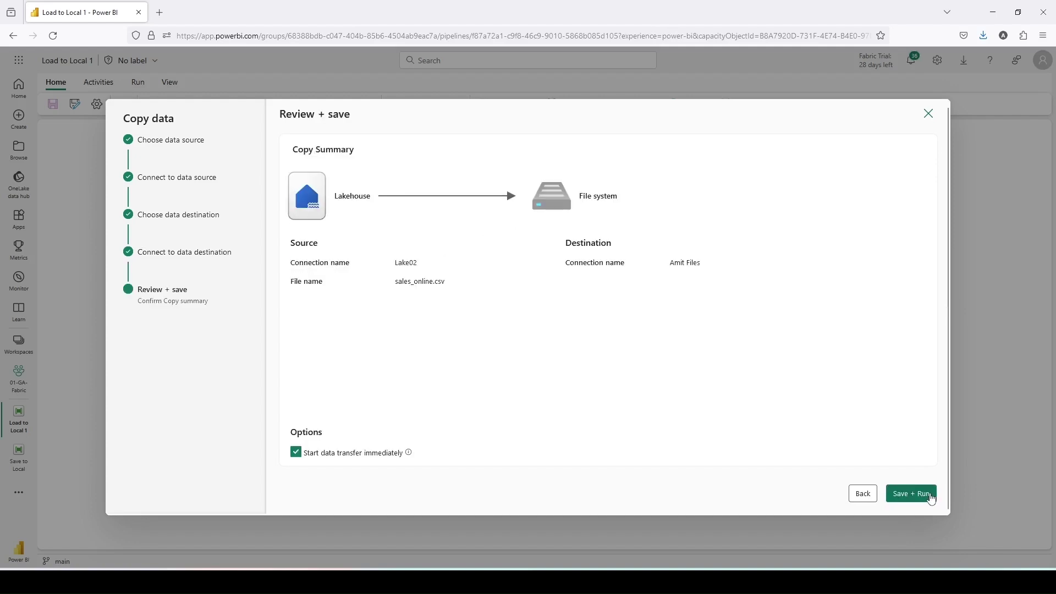
left_click(318, 458)
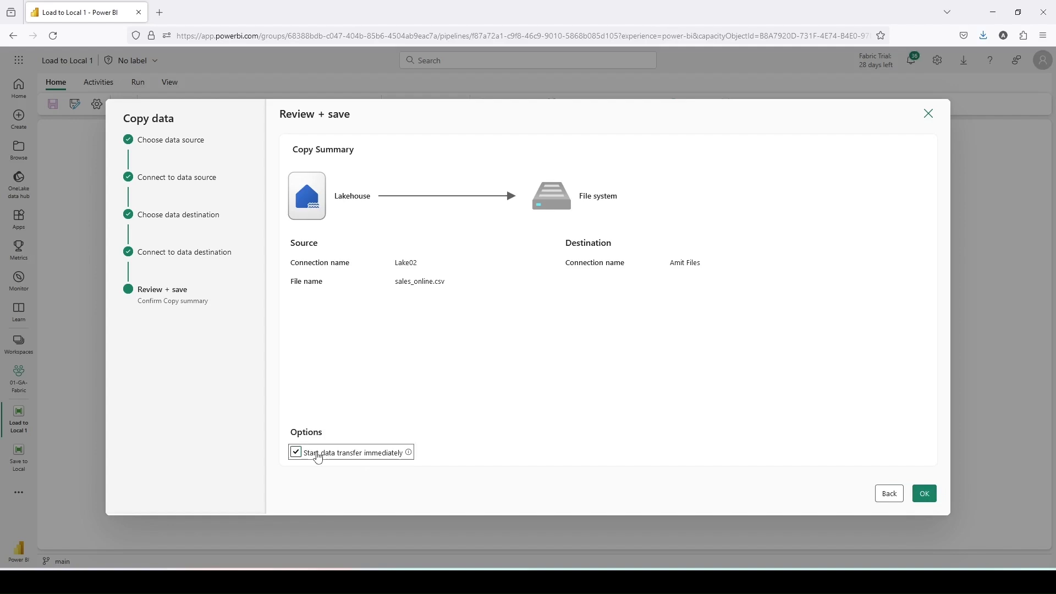
left_click(926, 494)
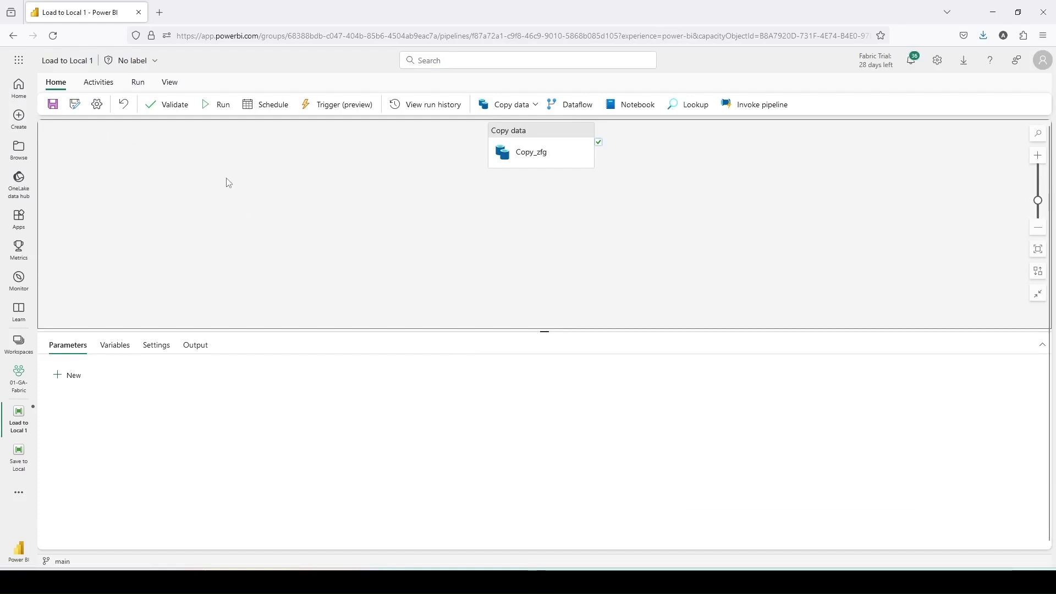
Launch the copy assistant from Activities and select the Lake02 sales_online table as source.
left_click(98, 83)
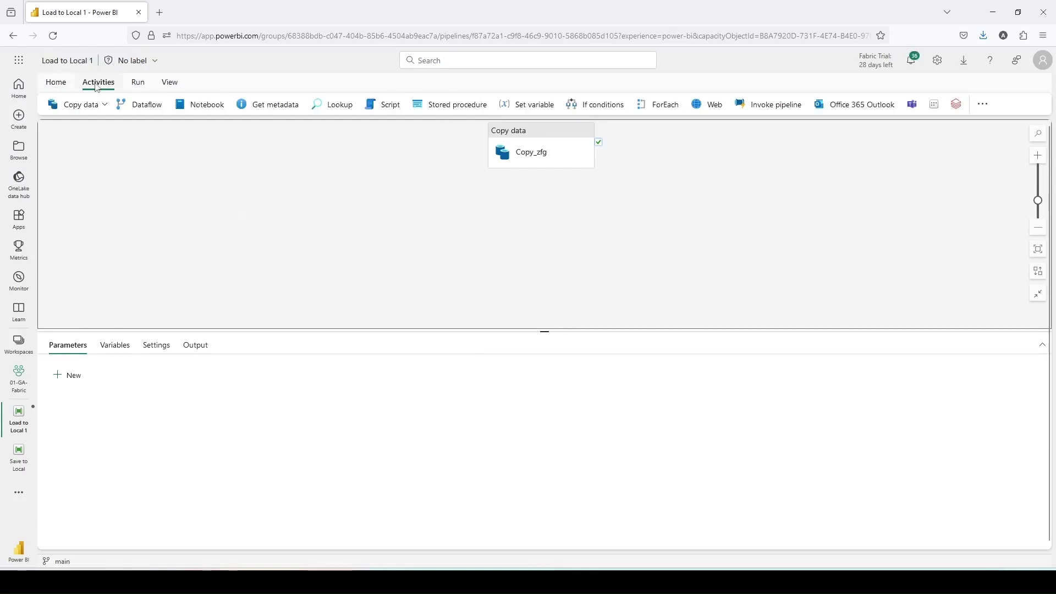
left_click(103, 104)
left_click(96, 144)
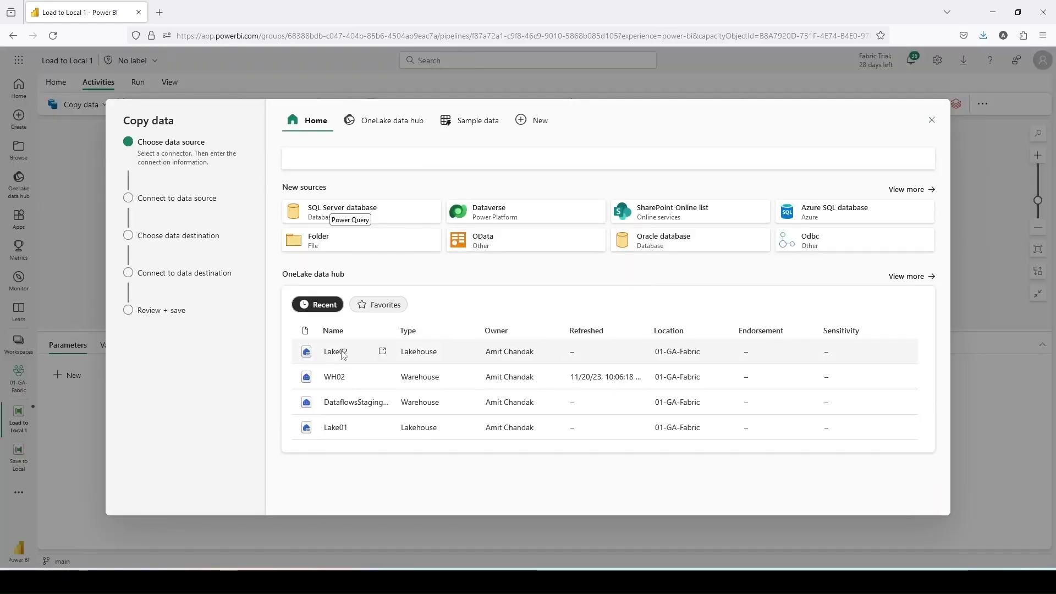
left_click(342, 351)
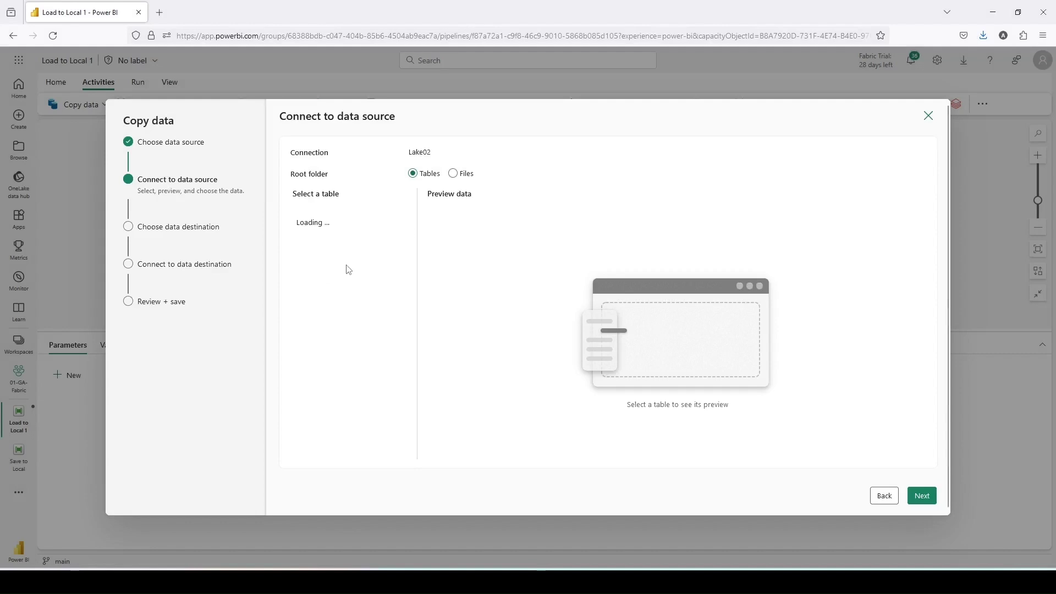
left_click(296, 366)
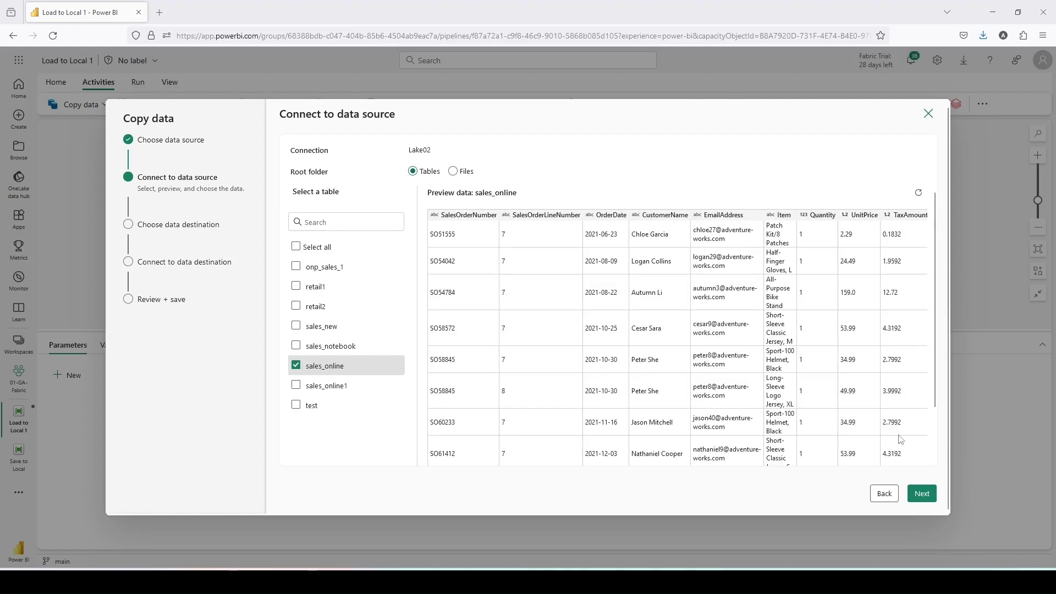
Choose a local Folder destination and browse to Google Drive/Kanerika/power bi/Data.
left_click(922, 493)
left_click(798, 264)
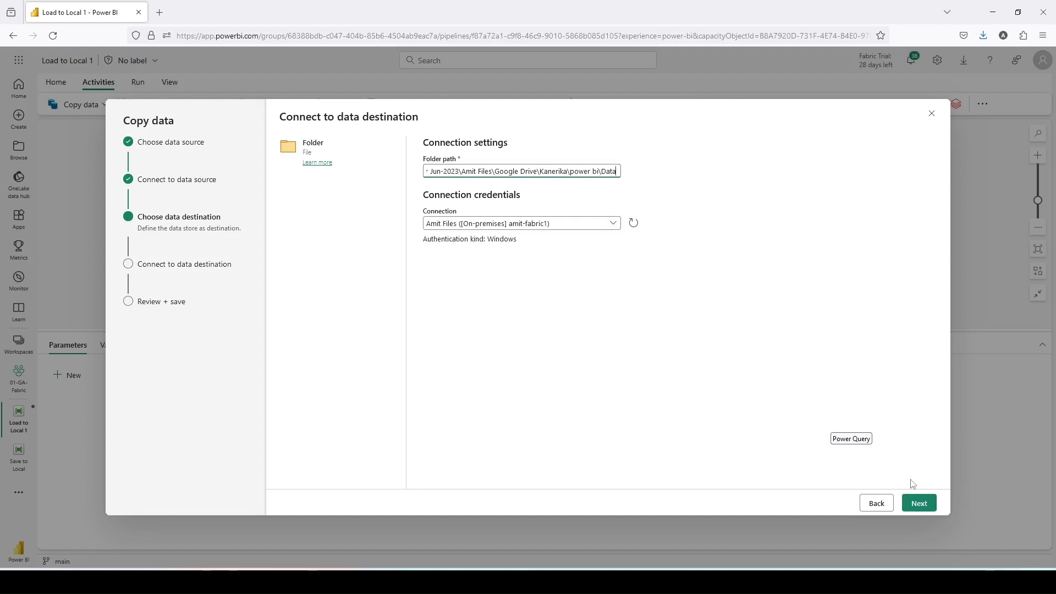
left_click(918, 502)
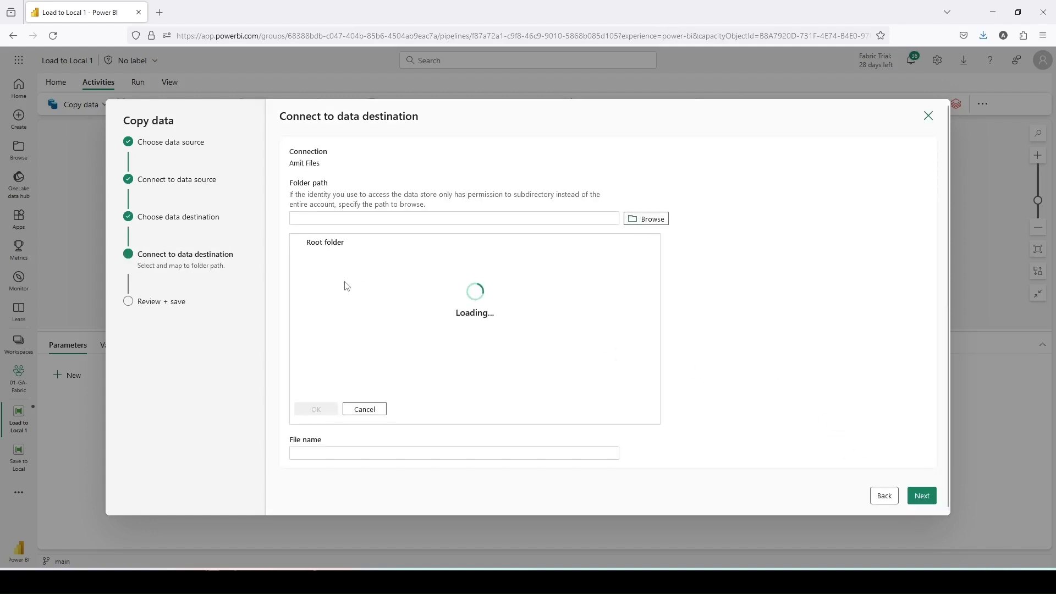
left_click(338, 280)
left_click(337, 278)
left_click(338, 277)
left_click(339, 278)
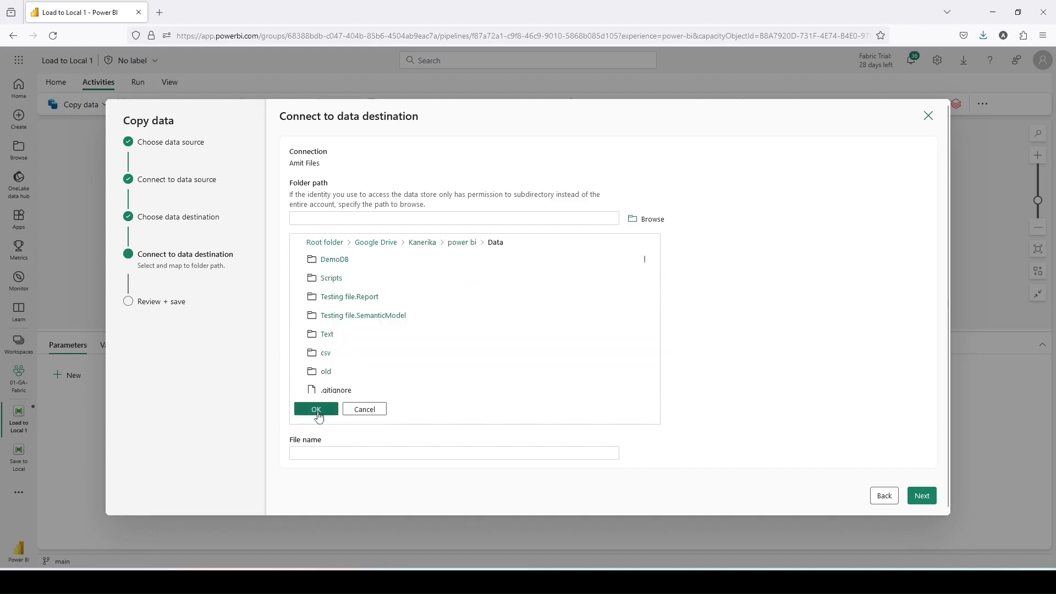
left_click(317, 410)
Name the output copyfromlaketabletolocalfile.csv and keep the DelimitedText file format.
left_click(346, 253)
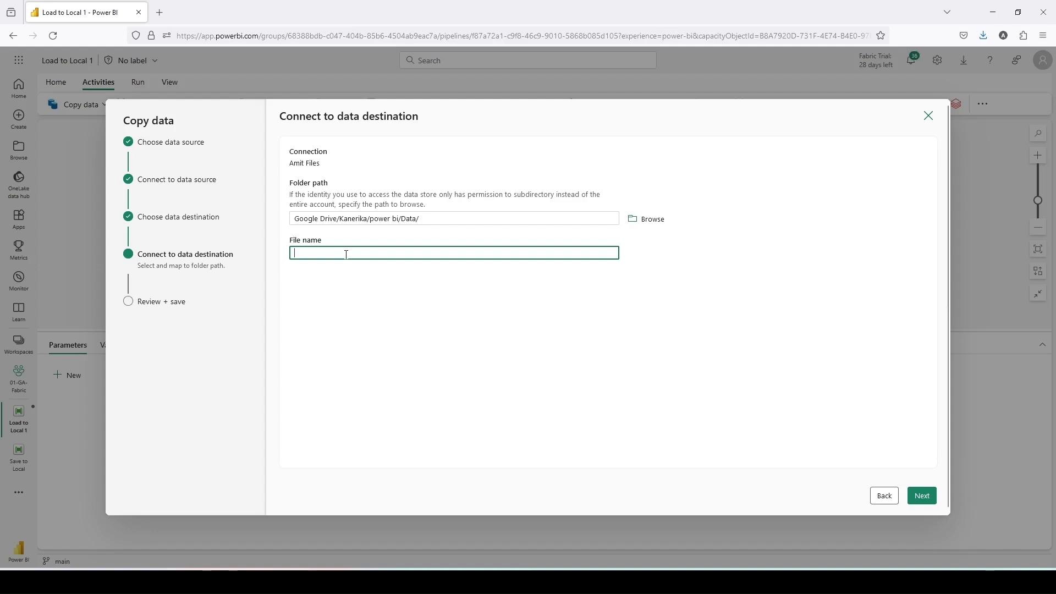
type("copy")
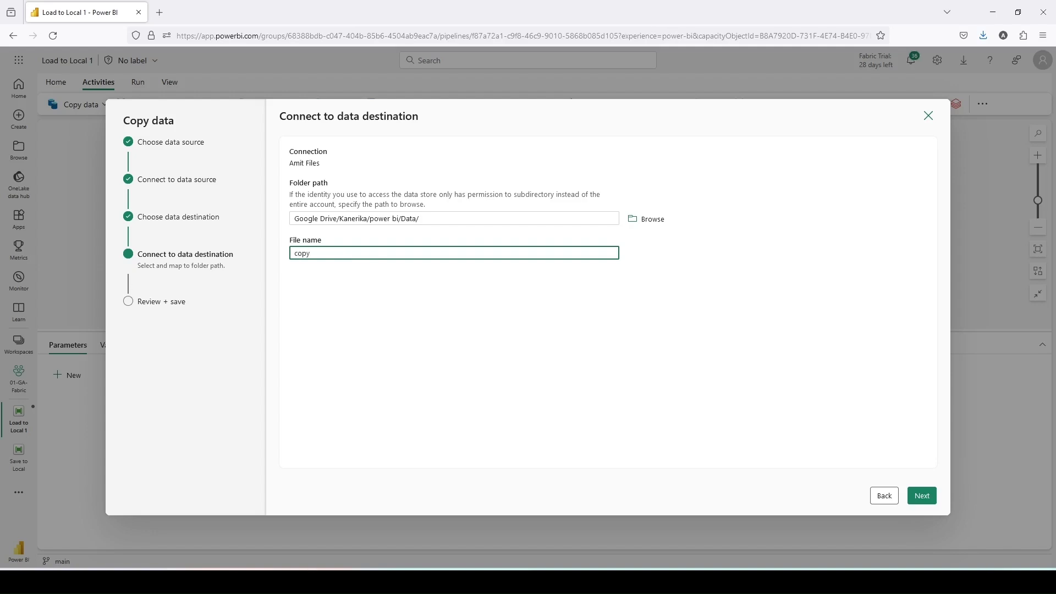
type("fromlaketabletolocalfile.csv")
left_click(922, 496)
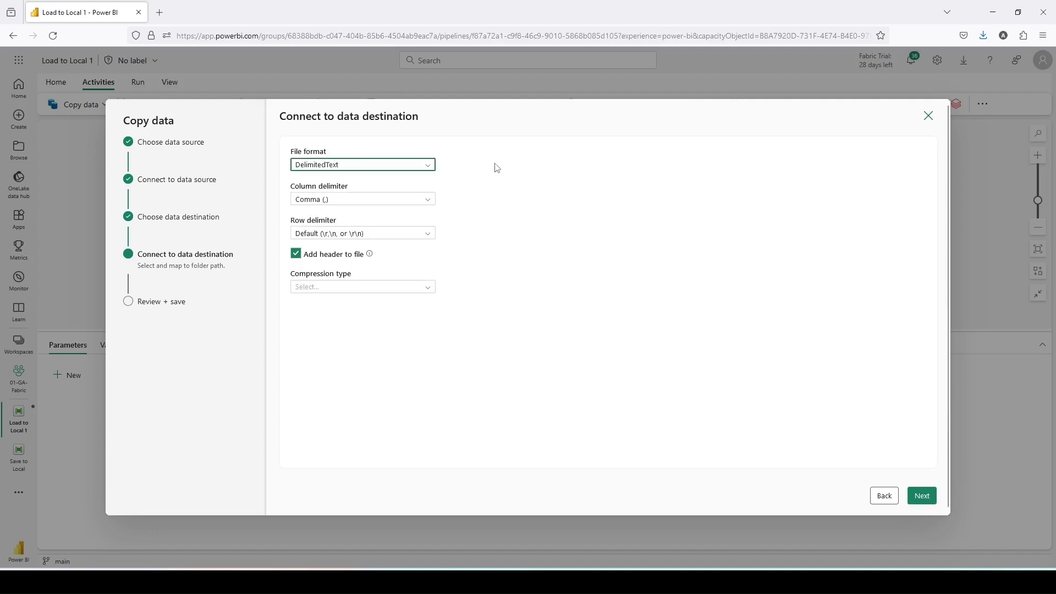
left_click(403, 165)
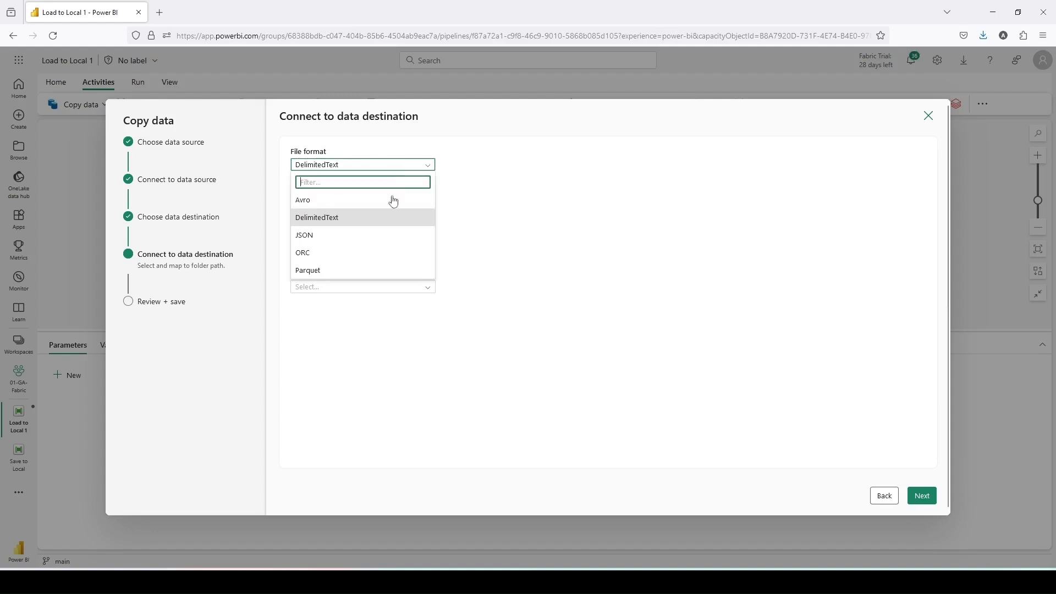
left_click(469, 170)
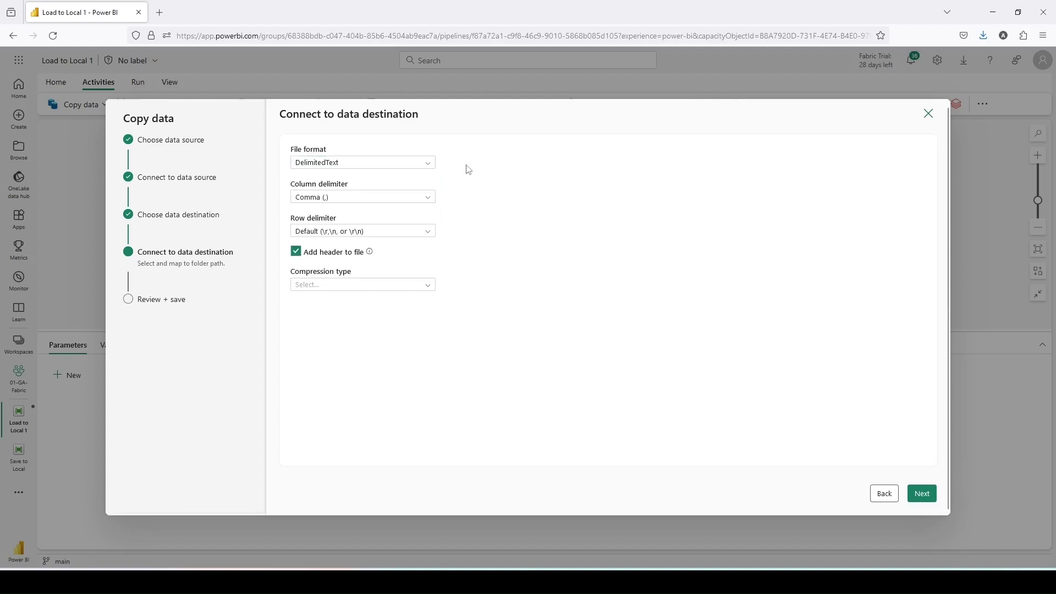
Add the second copy as activity Copy_jjj without starting the data transfer.
left_click(922, 494)
left_click(296, 452)
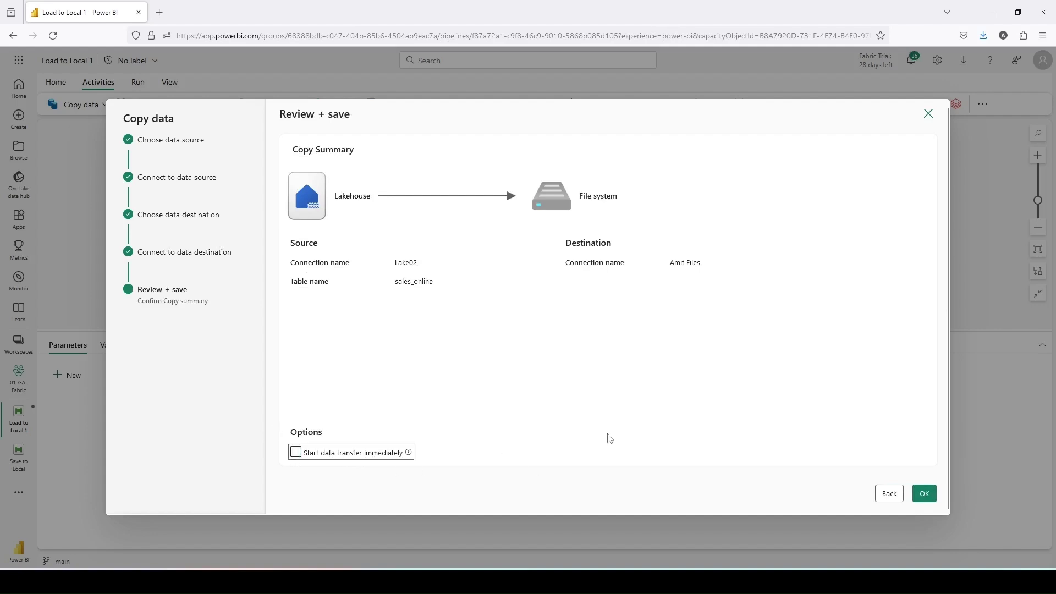
left_click(924, 493)
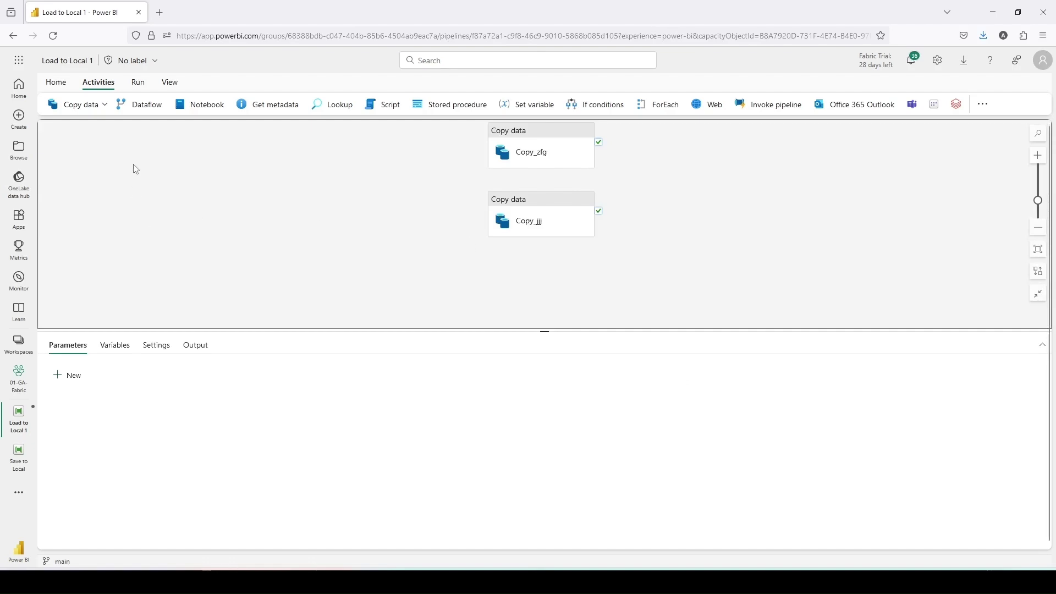
Validate the pipeline from the Run tab, then start running it.
left_click(137, 84)
left_click(69, 105)
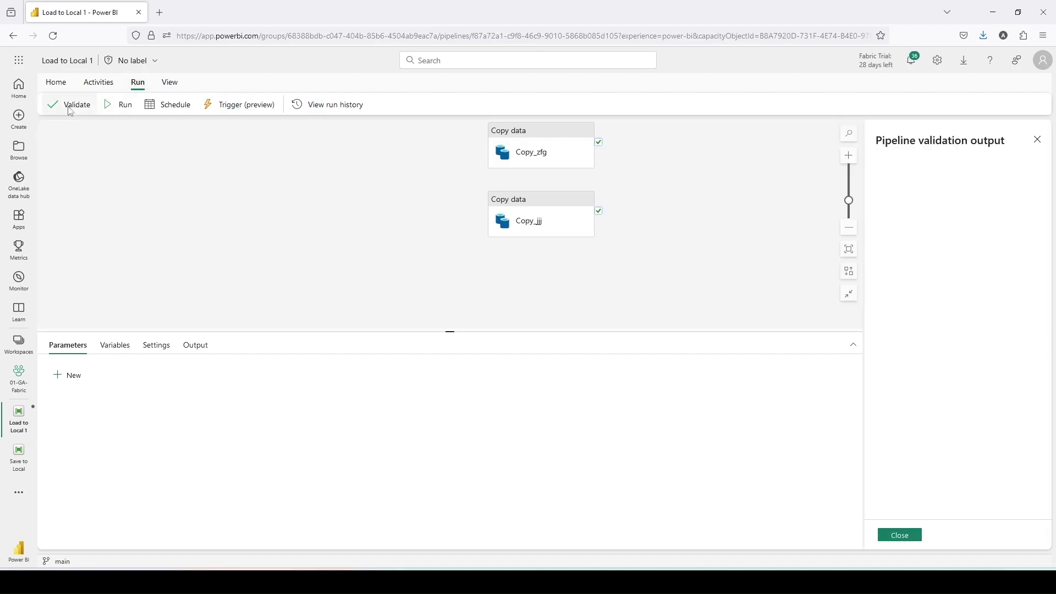
left_click(119, 106)
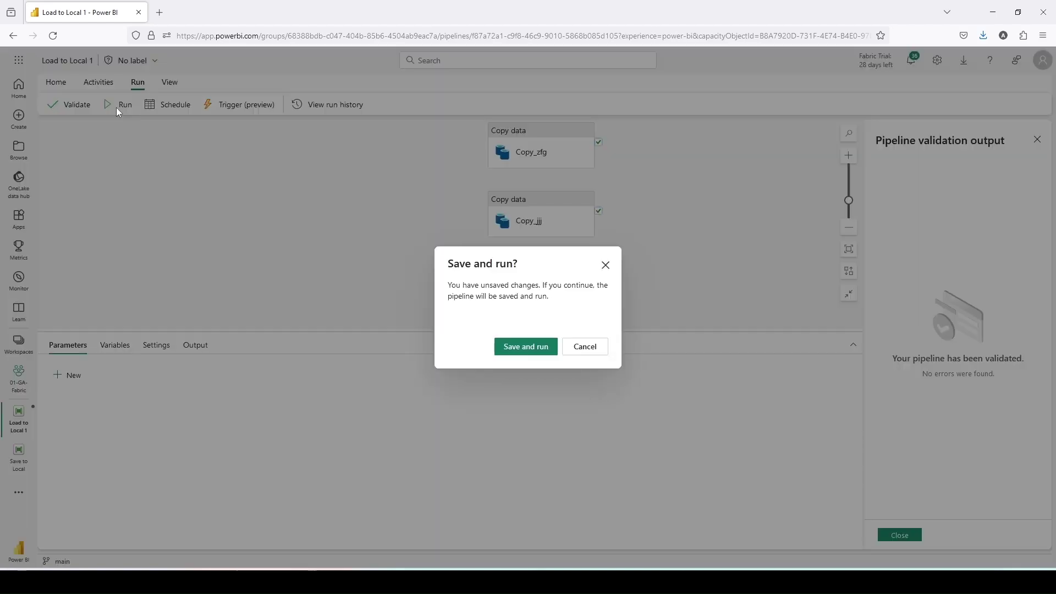
Save and run the pipeline, refreshing Output until Copy_zfg and Copy_jjj show Succeeded.
left_click(515, 346)
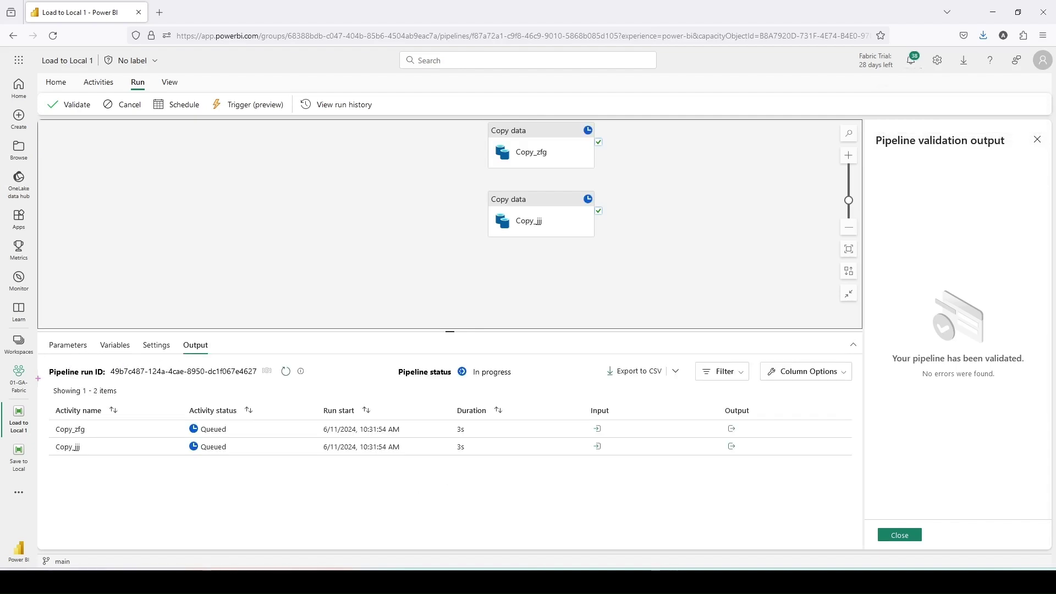
left_click(285, 372)
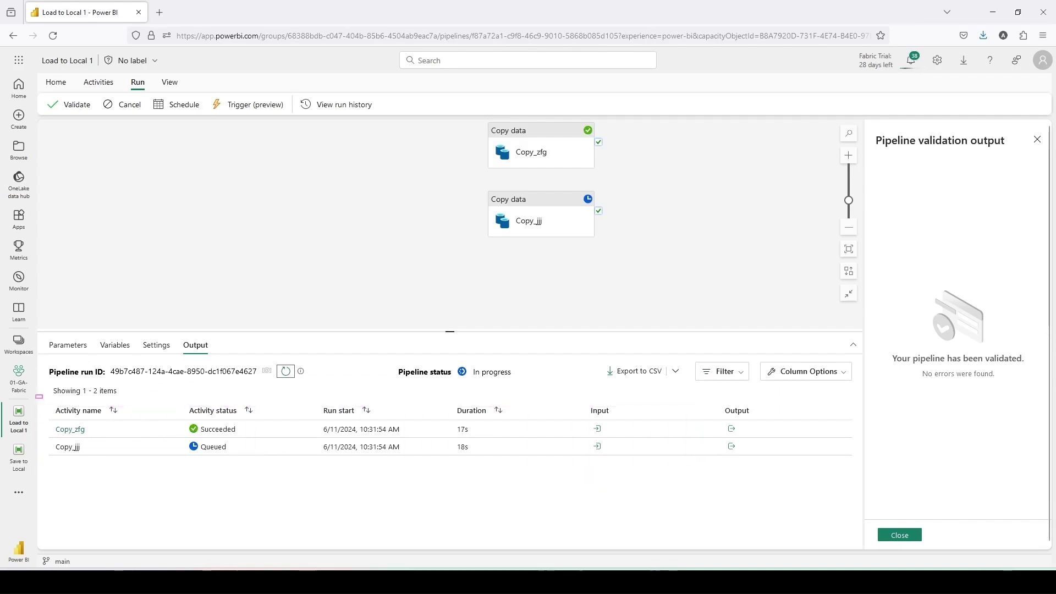
left_click(285, 372)
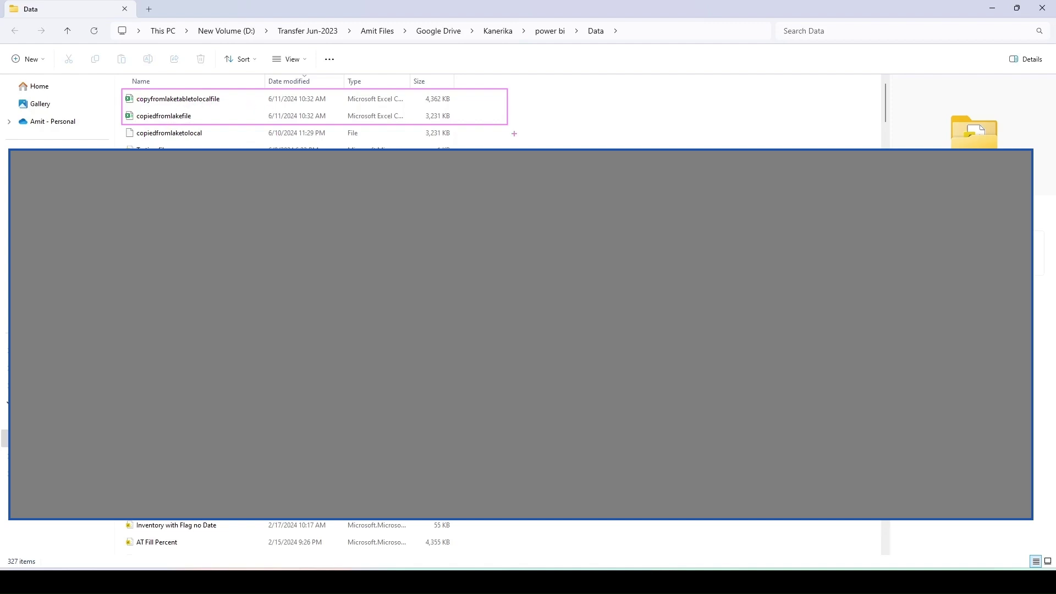
Confirm the Data folder holds copyfromlaketabletolocalfile (4,362 KB) and copiedfromlakefile (3,231 KB).
key("Escape")
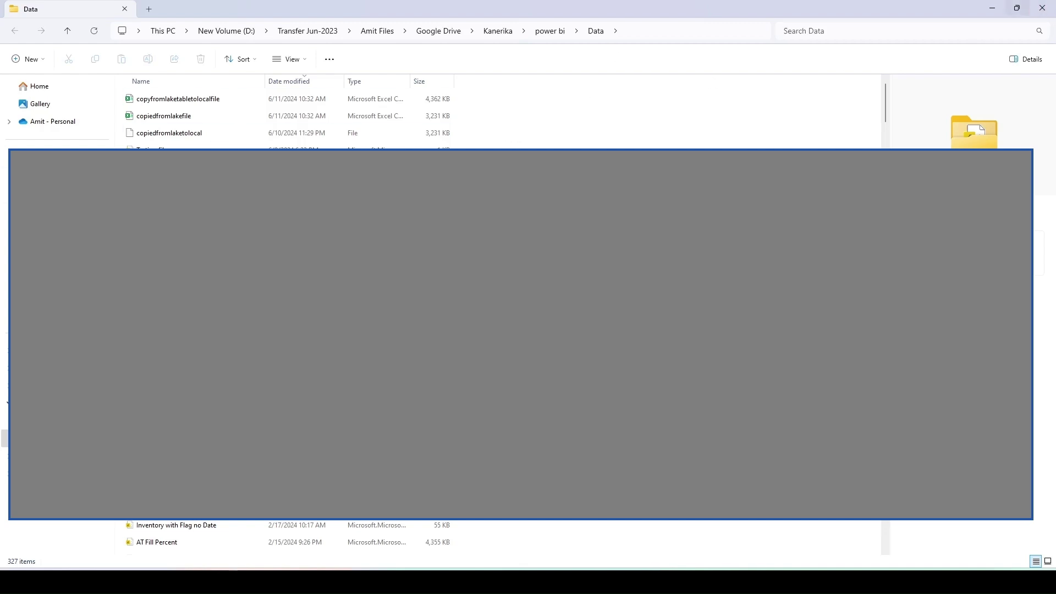
Close File Explorer and return to the Load to Local 1 pipeline in Fabric.
left_click(993, 8)
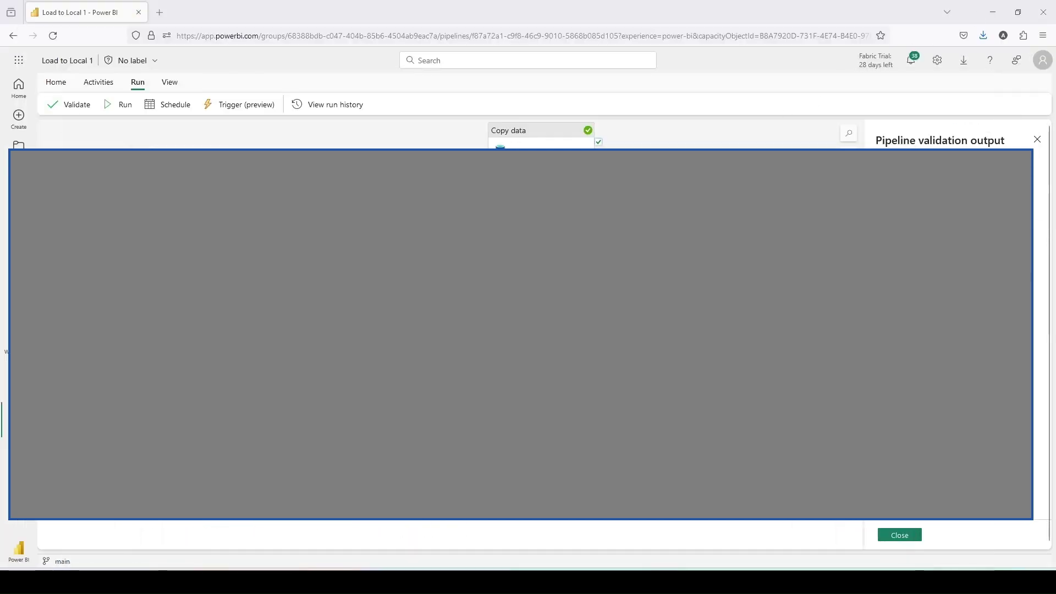